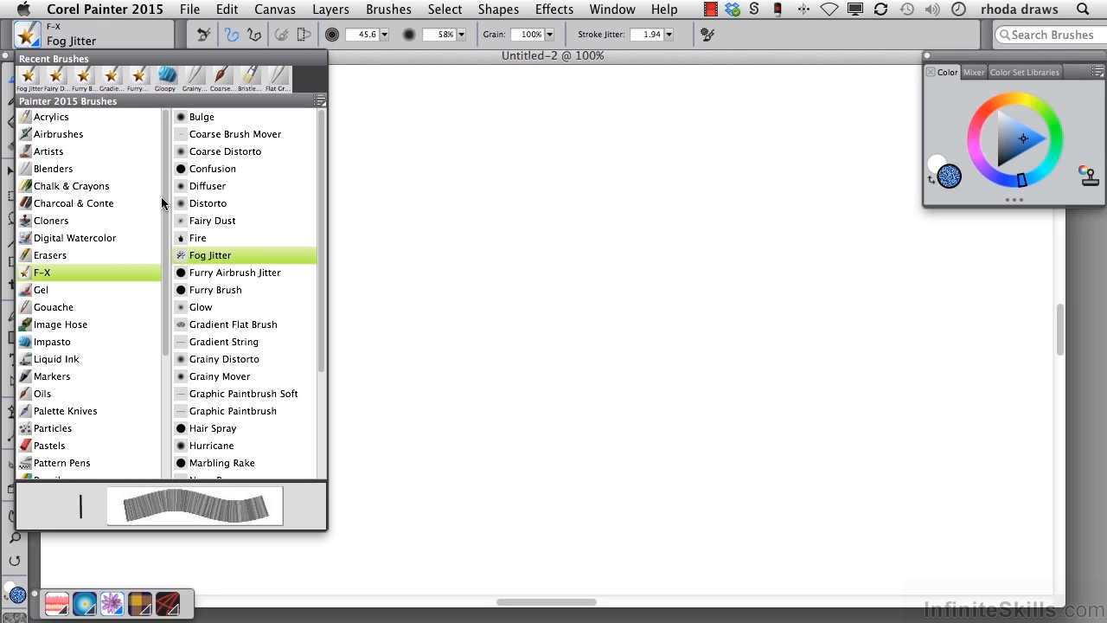
# Step: Paint two parallel, slightly arched blue strokes across the upper canvas with the Acrylics Bristle Brush
pyautogui.click(52, 118)
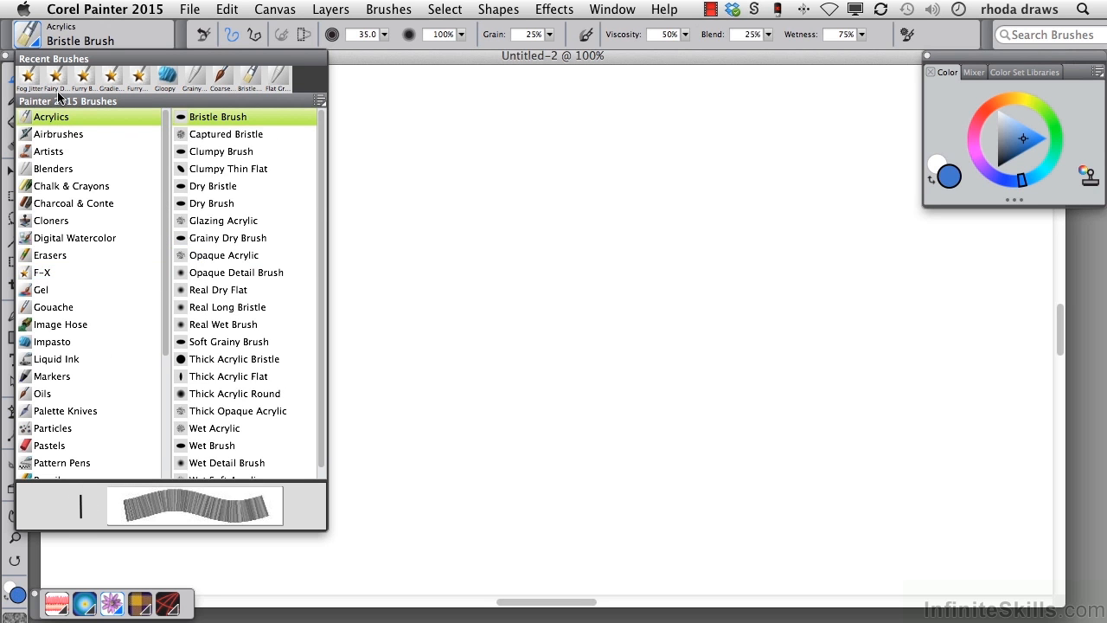
pyautogui.click(221, 121)
pyautogui.moveTo(276, 184)
pyautogui.mouseDown()
pyautogui.moveTo(381, 164)
pyautogui.moveTo(772, 176)
pyautogui.mouseUp()
pyautogui.moveTo(278, 252)
pyautogui.mouseDown()
pyautogui.moveTo(724, 230)
pyautogui.moveTo(817, 270)
pyautogui.mouseUp()
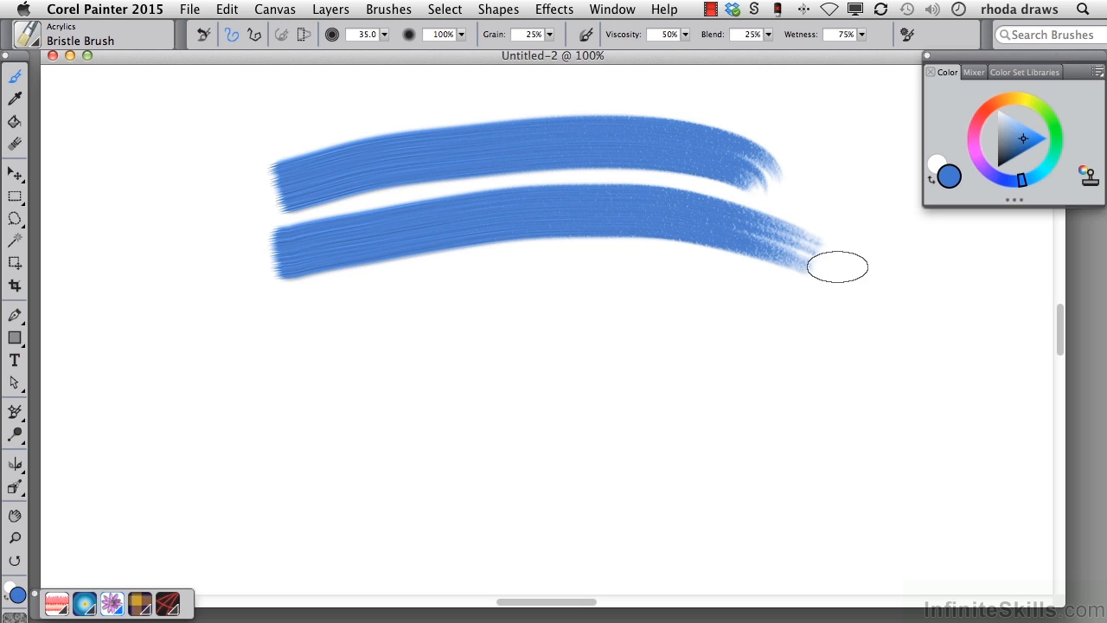
# Step: Paint four diagonal magenta-pink strokes across the two blue bands with the Oils Coarse Wet Bristle brush
pyautogui.click(36, 45)
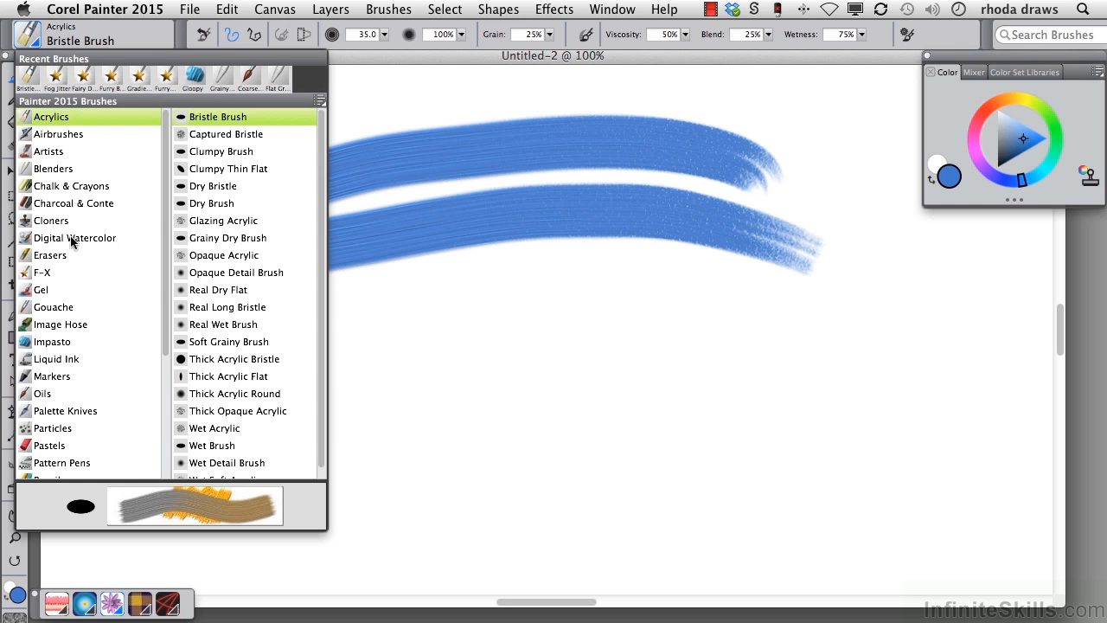
pyautogui.click(44, 393)
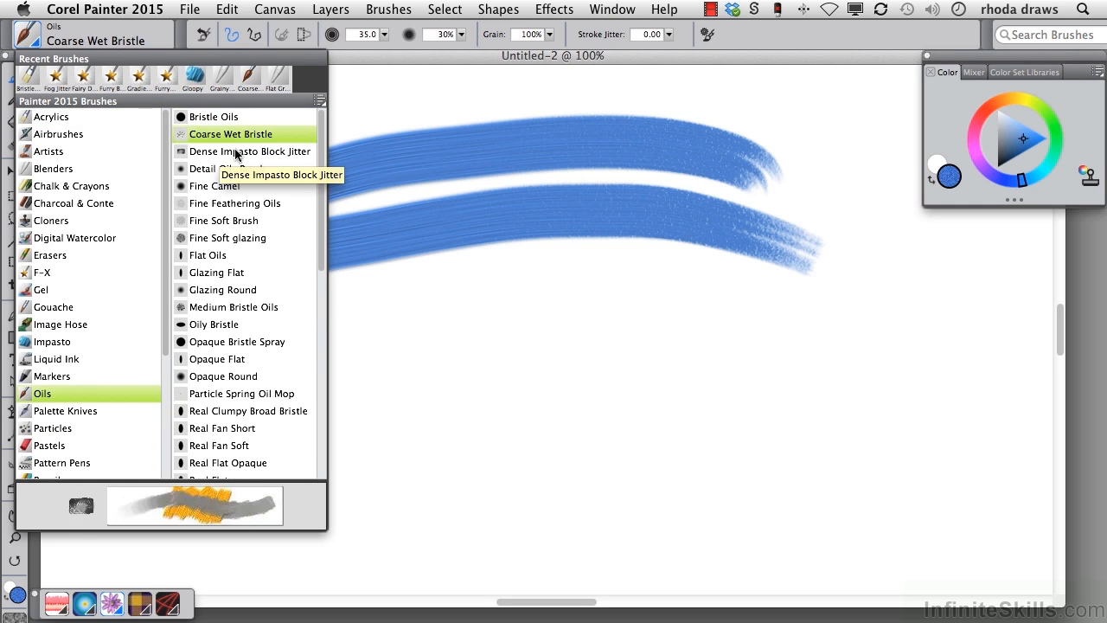
pyautogui.click(975, 149)
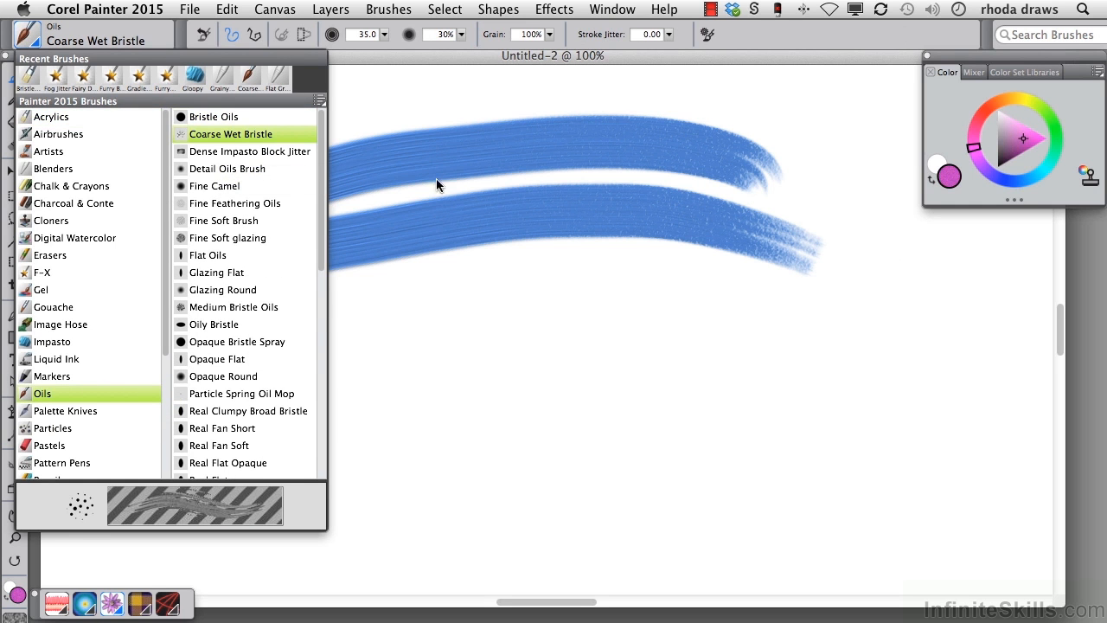
pyautogui.click(211, 135)
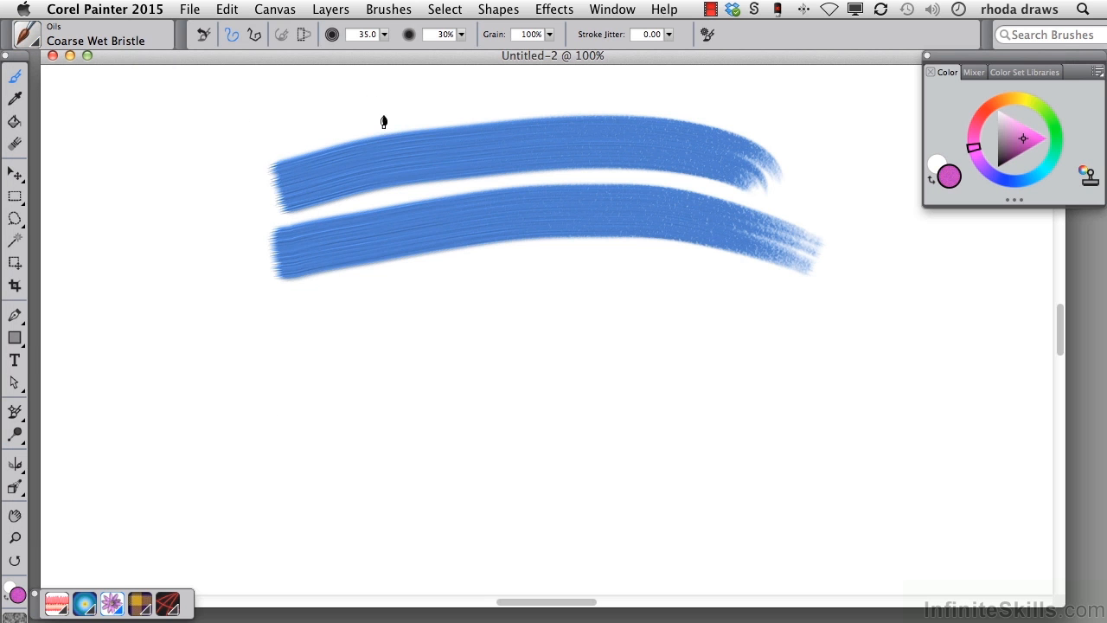
pyautogui.moveTo(382, 118); pyautogui.dragTo(294, 402)
pyautogui.moveTo(493, 96); pyautogui.dragTo(334, 411)
pyautogui.moveTo(593, 100); pyautogui.dragTo(413, 383)
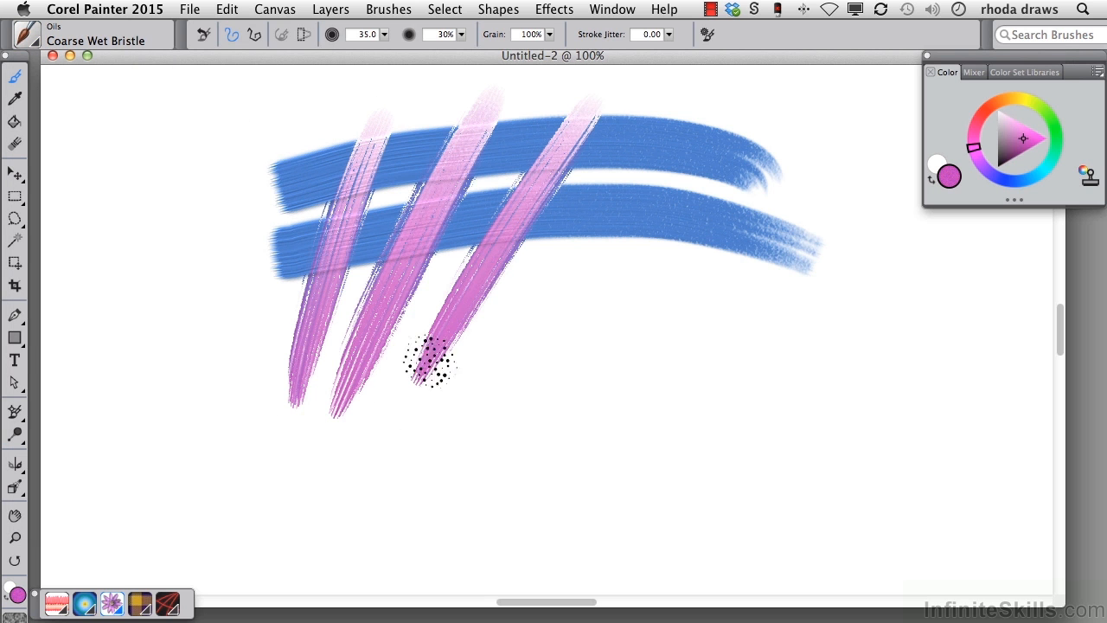
pyautogui.moveTo(640, 138); pyautogui.dragTo(467, 388)
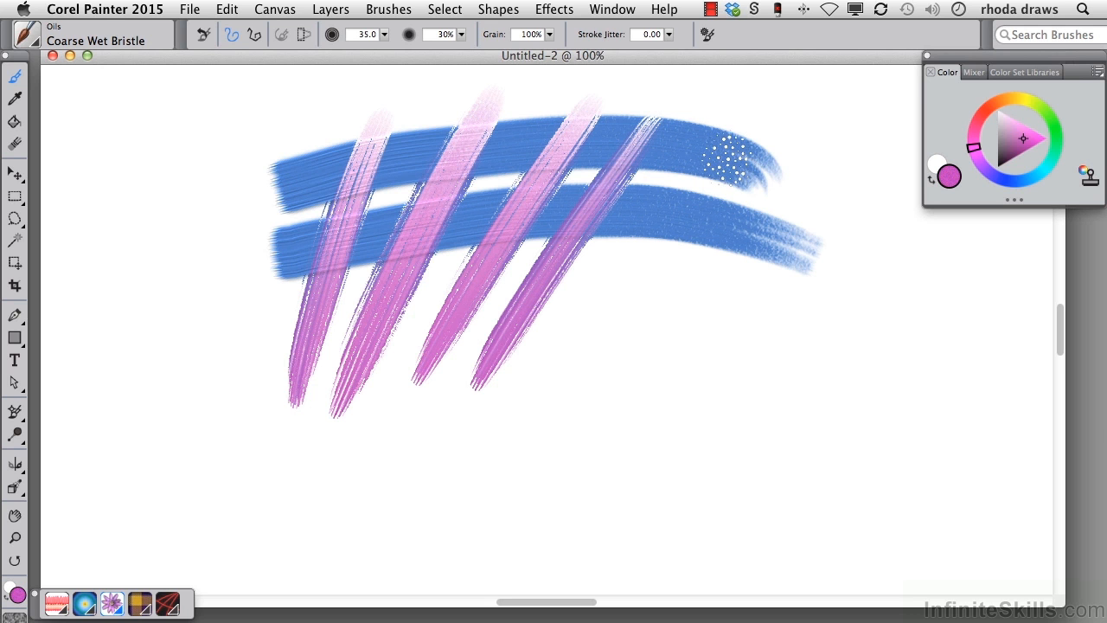
# Step: Smear the crossing blue and pink strokes with repeated short strokes of the Blenders Flat Grainy Stump
pyautogui.click(38, 43)
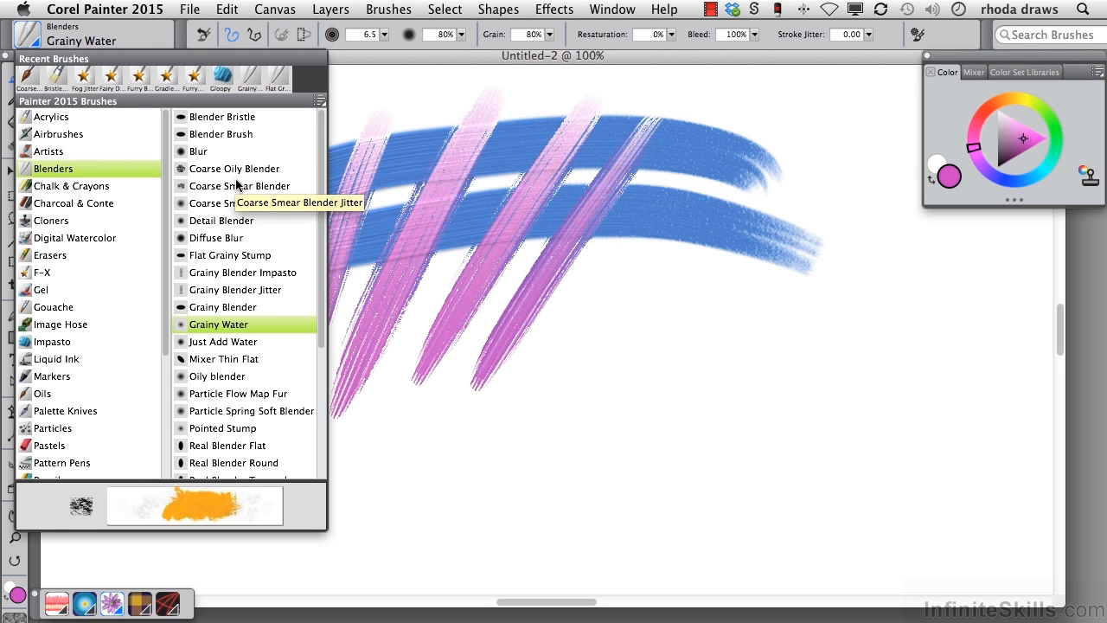
pyautogui.click(246, 257)
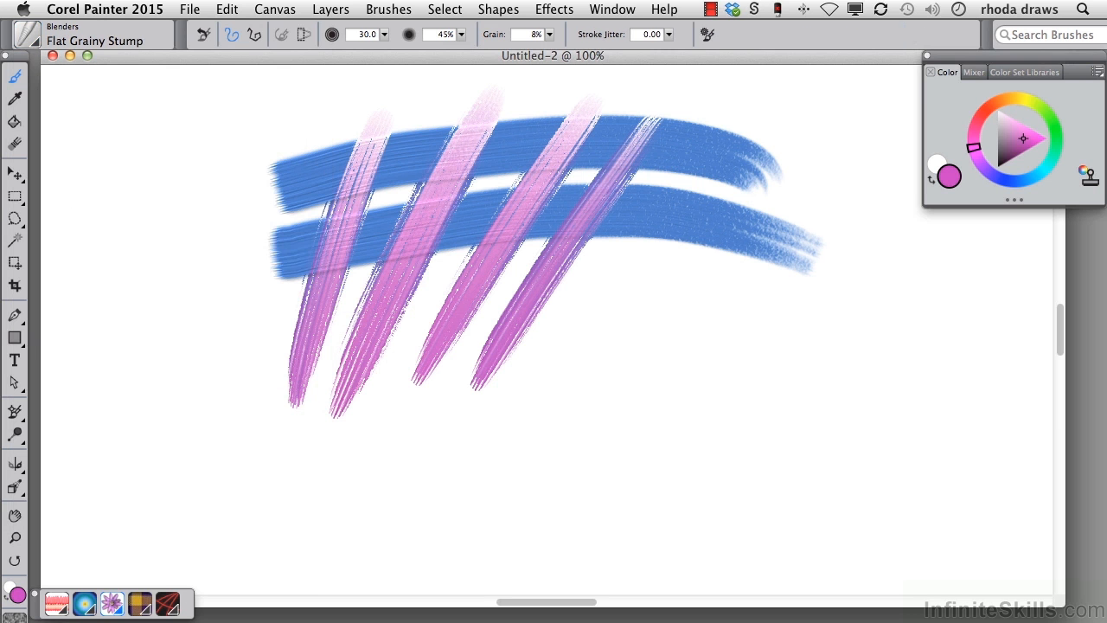
pyautogui.moveTo(307, 249)
pyautogui.mouseDown()
pyautogui.moveTo(371, 148)
pyautogui.moveTo(331, 259)
pyautogui.mouseUp()
pyautogui.moveTo(358, 162)
pyautogui.mouseDown()
pyautogui.moveTo(269, 275)
pyautogui.moveTo(310, 379)
pyautogui.mouseUp()
pyautogui.moveTo(347, 248); pyautogui.dragTo(282, 404)
pyautogui.moveTo(399, 156); pyautogui.dragTo(400, 270)
pyautogui.moveTo(335, 145); pyautogui.dragTo(338, 256)
pyautogui.moveTo(480, 139)
pyautogui.mouseDown()
pyautogui.moveTo(436, 185)
pyautogui.moveTo(426, 277)
pyautogui.mouseUp()
pyautogui.moveTo(478, 190); pyautogui.dragTo(432, 285)
pyautogui.moveTo(432, 285); pyautogui.dragTo(557, 198)
pyautogui.moveTo(534, 128); pyautogui.dragTo(511, 236)
pyautogui.moveTo(564, 127)
pyautogui.mouseDown()
pyautogui.moveTo(536, 229)
pyautogui.moveTo(571, 288)
pyautogui.mouseUp()
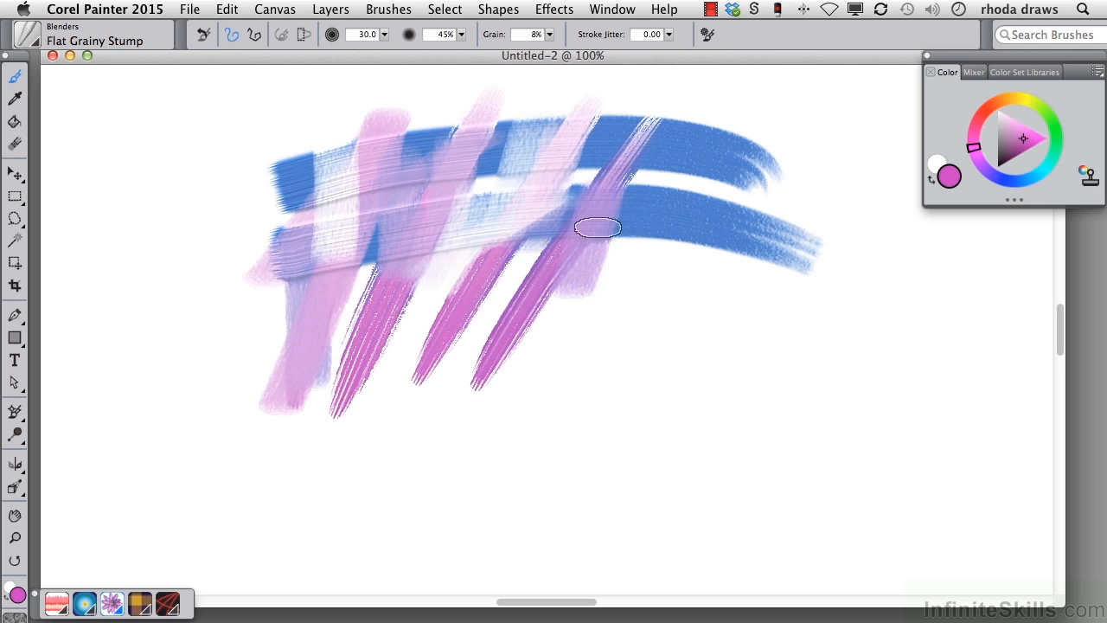
pyautogui.moveTo(631, 206); pyautogui.dragTo(620, 272)
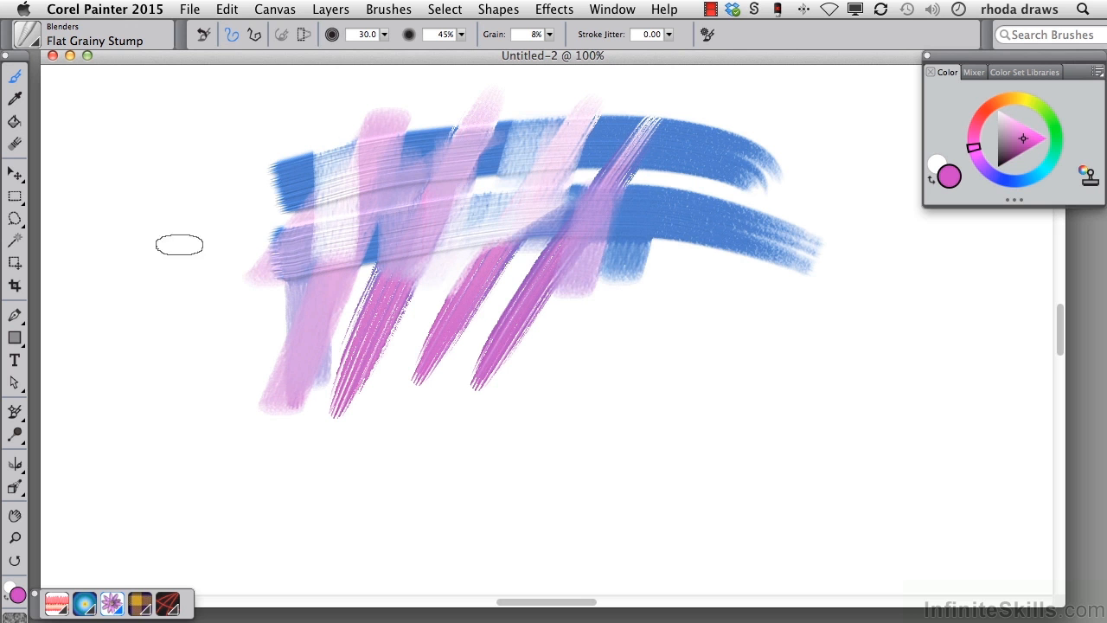
# Step: Paint a pink spiral and a smaller light blue spiral side by side below the blue bands with the Impasto Gloopy brush
pyautogui.click(36, 45)
pyautogui.click(52, 341)
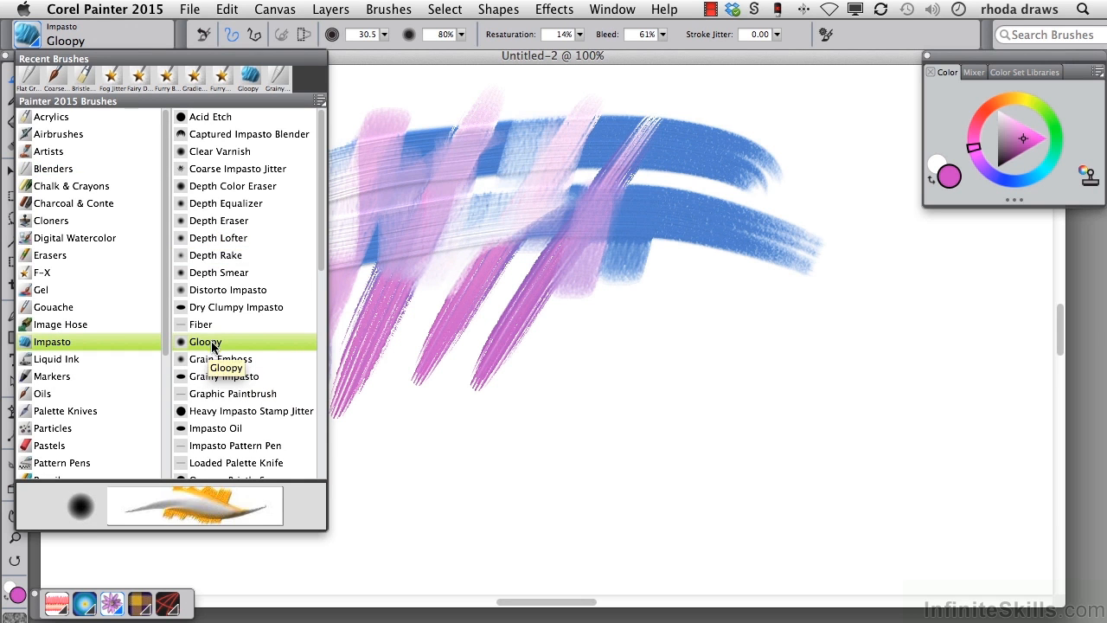
pyautogui.click(563, 326)
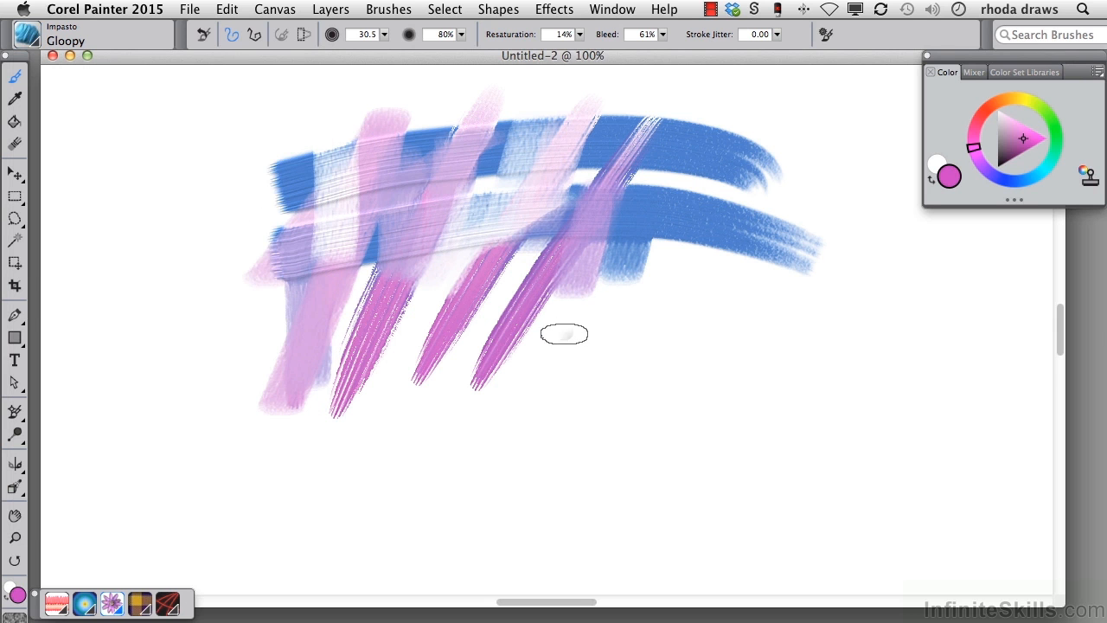
pyautogui.moveTo(637, 336); pyautogui.dragTo(640, 340)
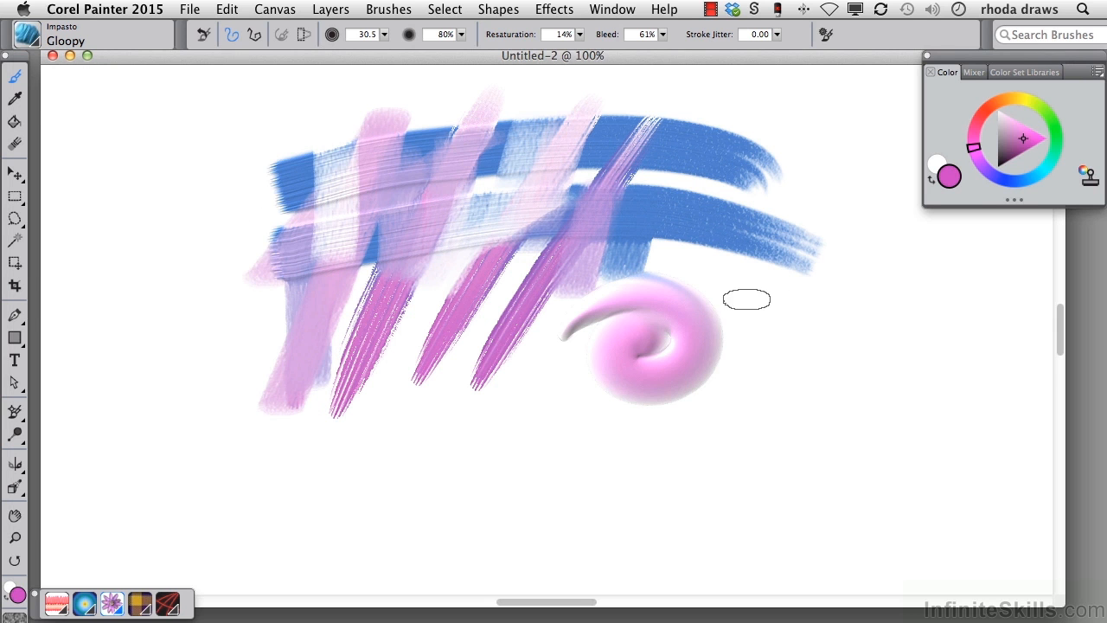
pyautogui.click(1030, 179)
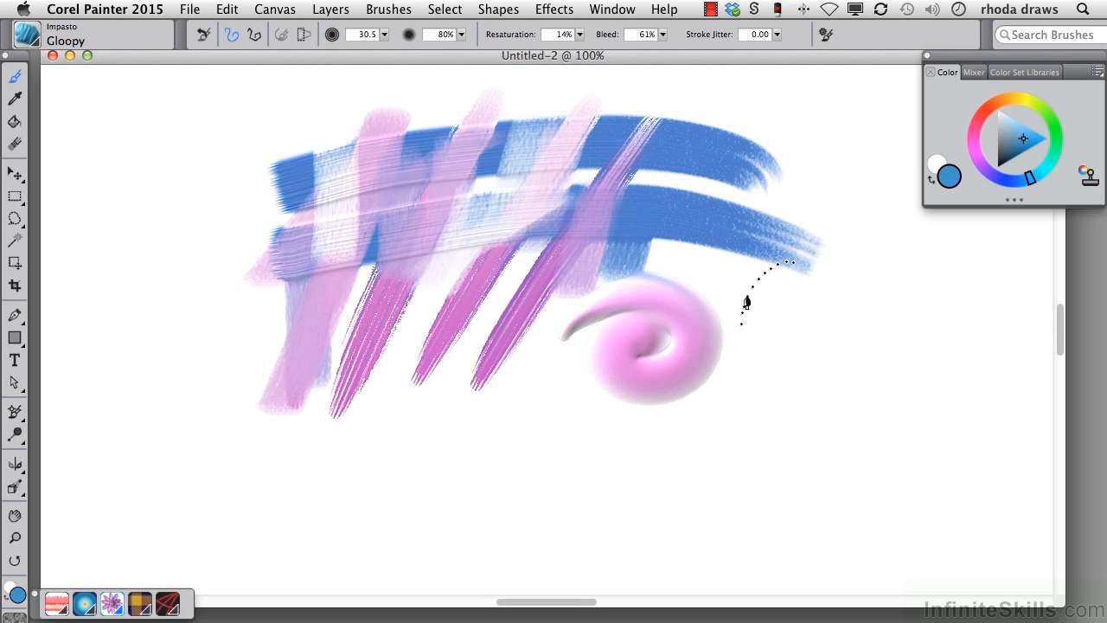
pyautogui.moveTo(769, 274); pyautogui.dragTo(783, 329)
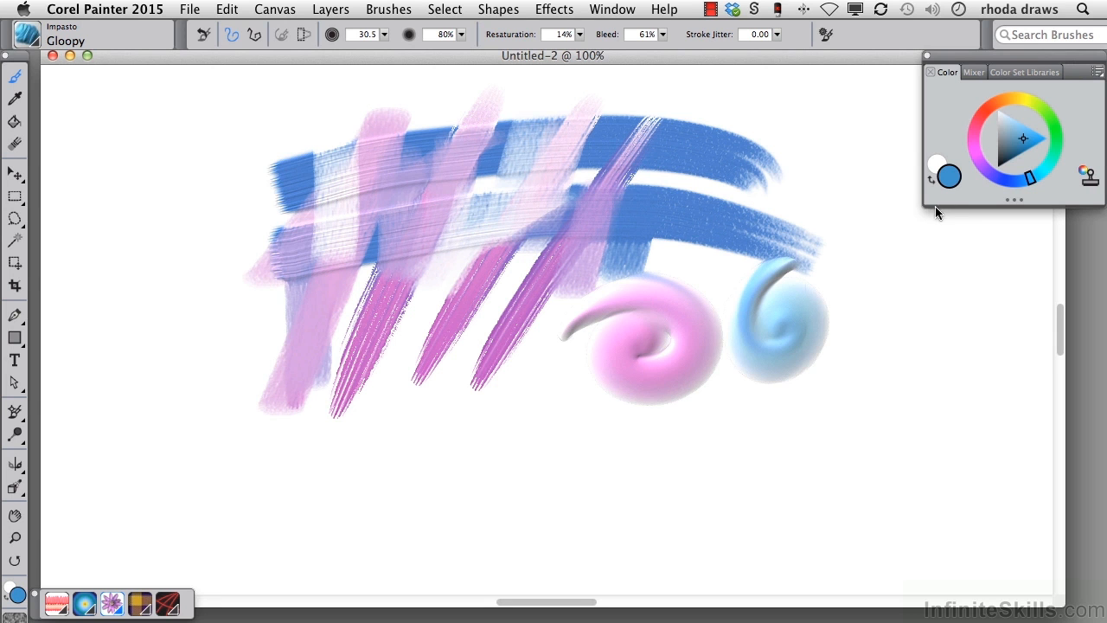
# Step: Paint a long looping ribbon of the pink petal pattern around the existing strokes with the Pattern Pen Masked brush
pyautogui.click(28, 37)
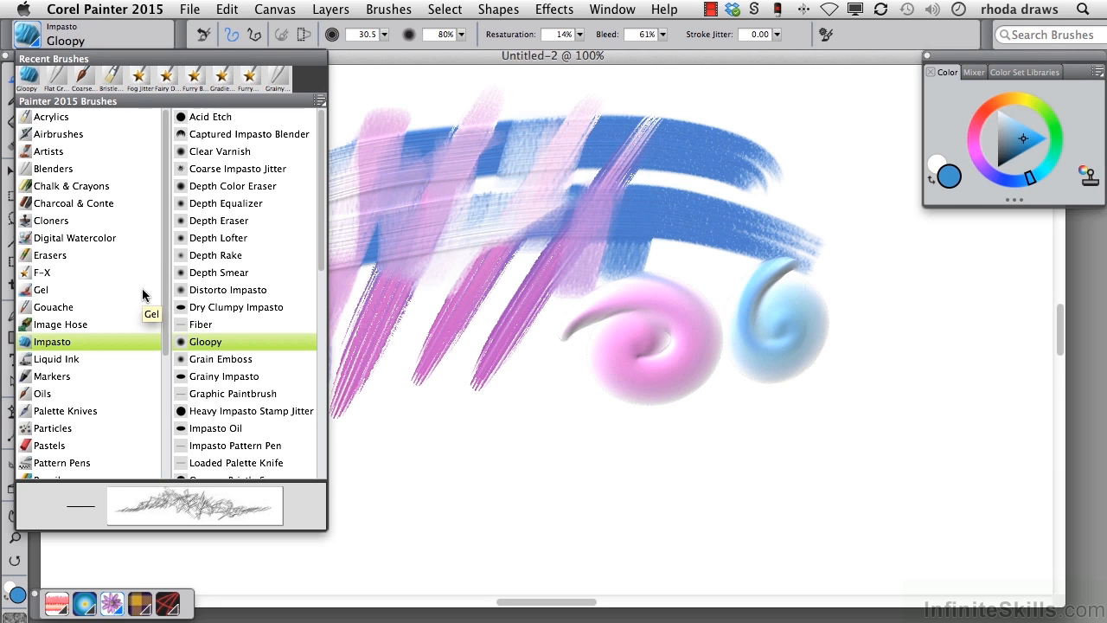
pyautogui.click(75, 462)
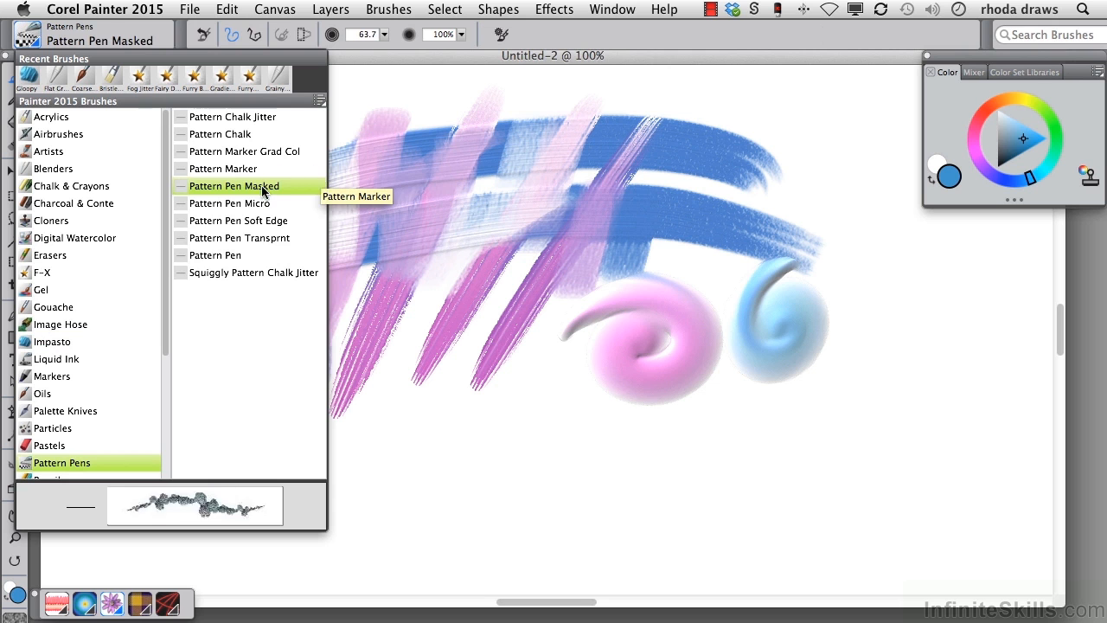
pyautogui.click(55, 604)
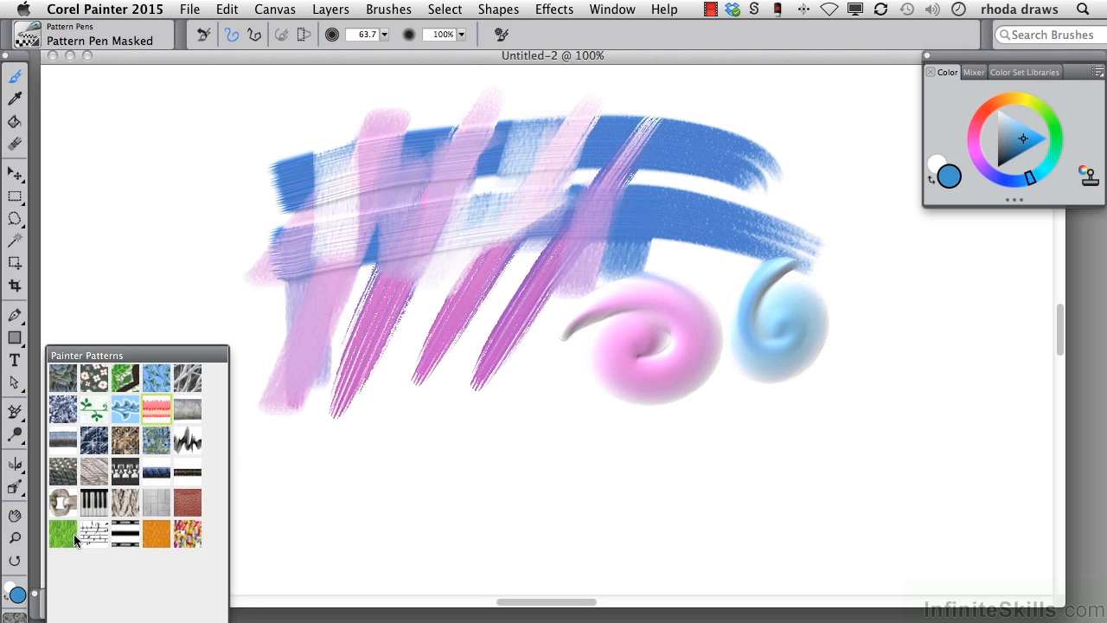
pyautogui.click(149, 401)
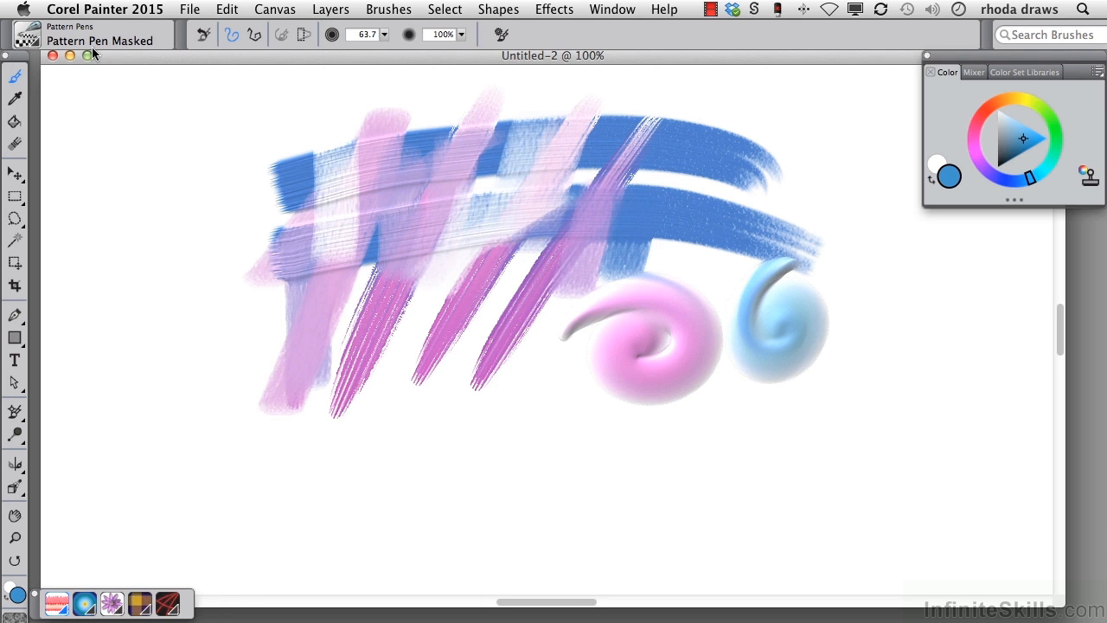
pyautogui.moveTo(173, 157)
pyautogui.mouseDown()
pyautogui.moveTo(229, 277)
pyautogui.moveTo(303, 346)
pyautogui.moveTo(359, 475)
pyautogui.moveTo(488, 425)
pyautogui.moveTo(715, 425)
pyautogui.moveTo(666, 483)
pyautogui.moveTo(821, 396)
pyautogui.moveTo(661, 192)
pyautogui.mouseUp()
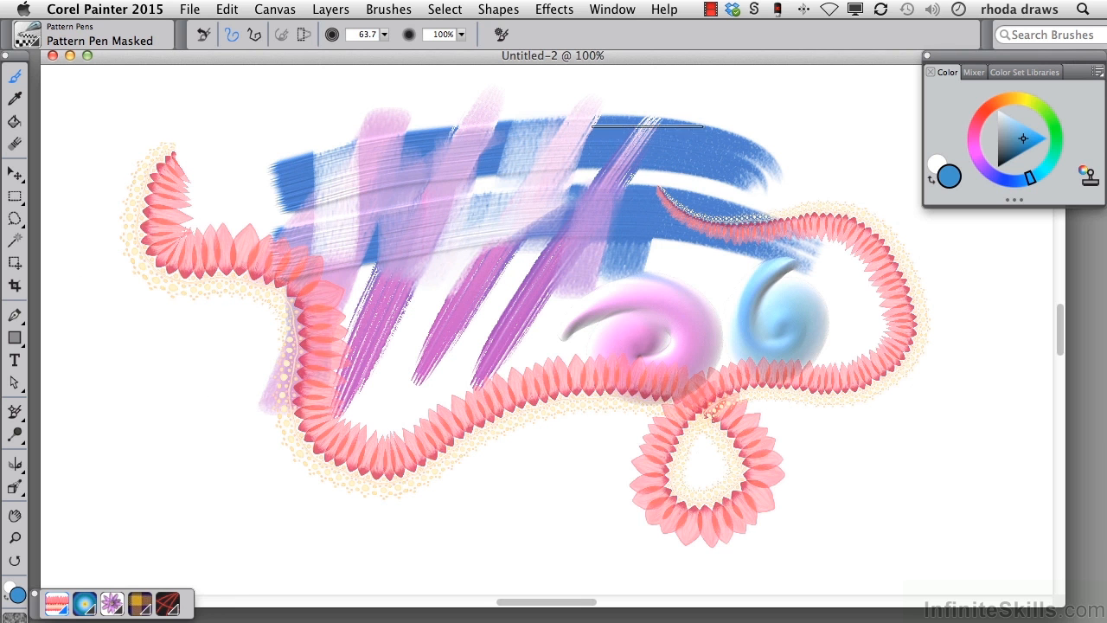
# Step: Draw a curling gradient stroke and a long wavy one across the middle of the canvas with the Grad Pen from the Pens category
pyautogui.click(38, 46)
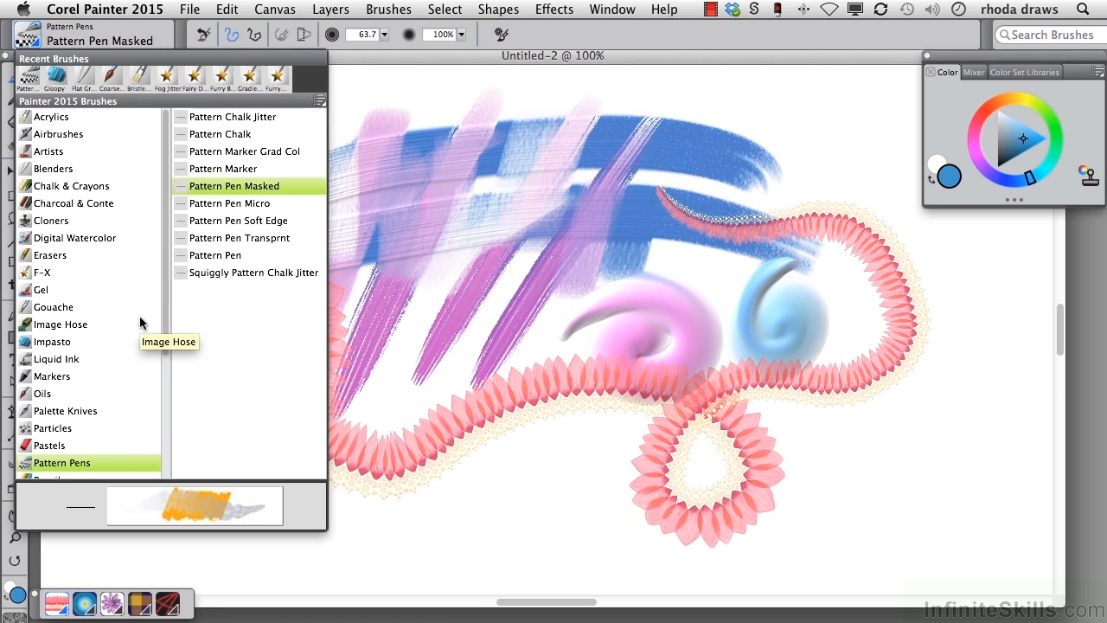
pyautogui.scroll(-5, 162, 318)
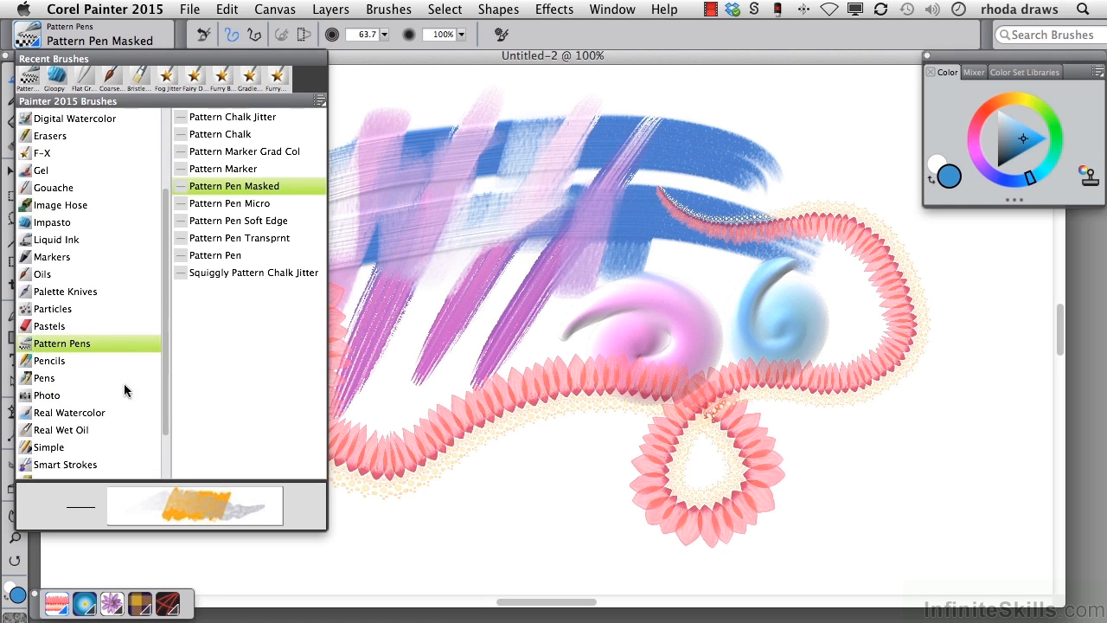
pyautogui.click(47, 378)
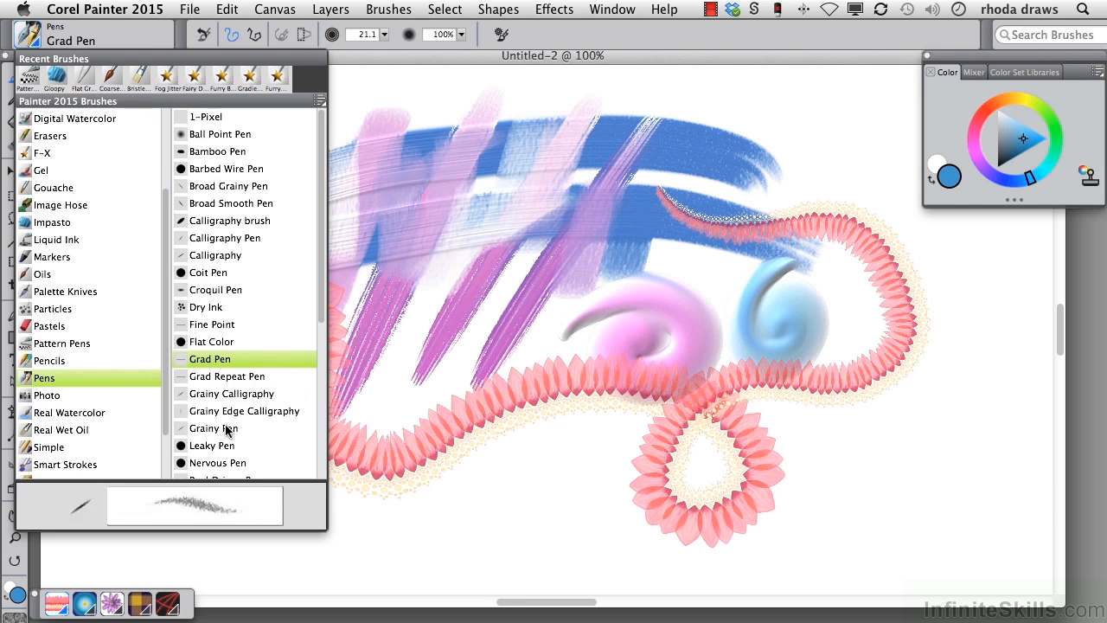
pyautogui.click(510, 112)
pyautogui.moveTo(481, 112)
pyautogui.mouseDown()
pyautogui.moveTo(616, 188)
pyautogui.moveTo(458, 210)
pyautogui.moveTo(519, 250)
pyautogui.mouseUp()
pyautogui.moveTo(298, 212)
pyautogui.mouseDown()
pyautogui.moveTo(275, 276)
pyautogui.moveTo(781, 321)
pyautogui.moveTo(899, 368)
pyautogui.mouseUp()
# Step: Paint a wavy band of purple flowers across the lower canvas with the Image Hose Color Hose Jitter brush
pyautogui.click(34, 43)
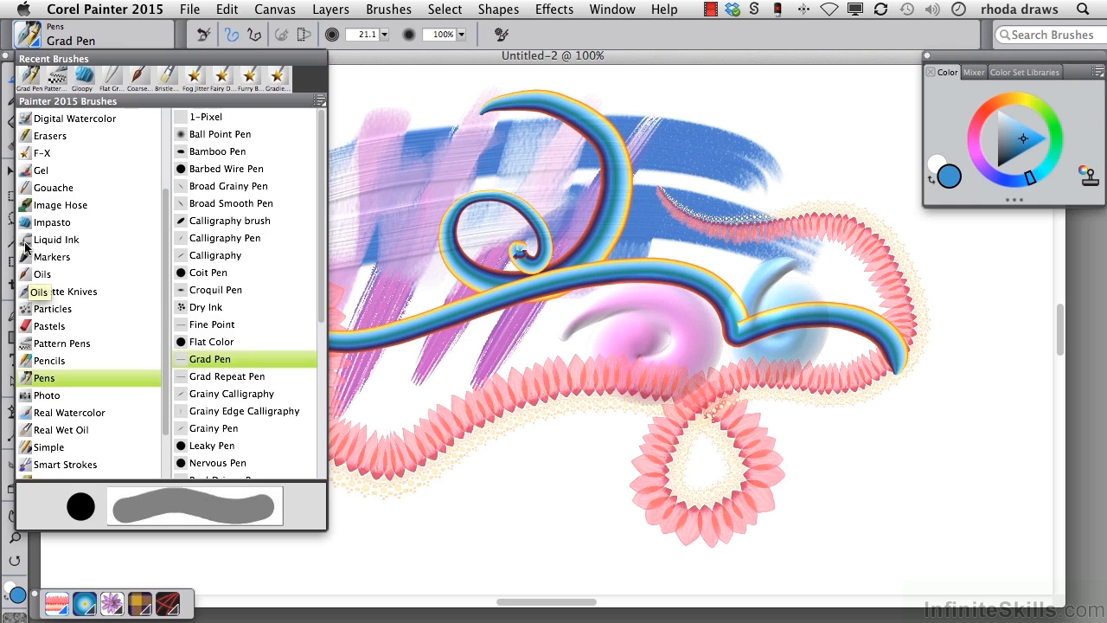
pyautogui.click(56, 205)
pyautogui.moveTo(385, 489)
pyautogui.mouseDown()
pyautogui.moveTo(296, 475)
pyautogui.moveTo(453, 462)
pyautogui.moveTo(704, 406)
pyautogui.mouseUp()
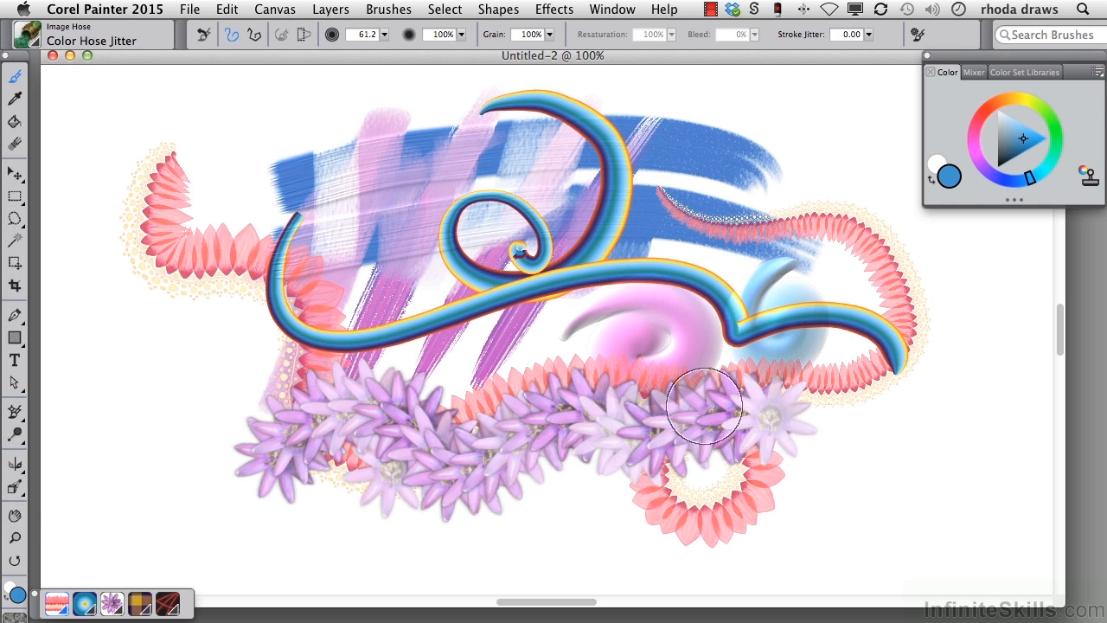
# Step: Paint a descending line of purple flowers across the upper canvas with the Image Hose Linear-Size-R Angle-D variant
pyautogui.click(37, 48)
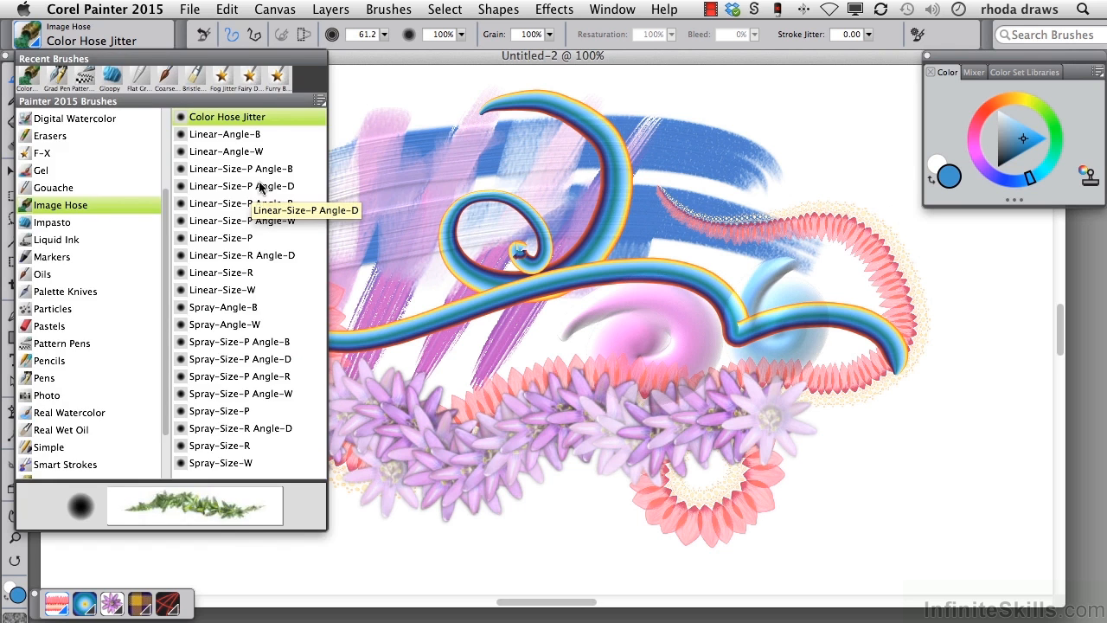
pyautogui.click(233, 251)
pyautogui.moveTo(173, 208)
pyautogui.mouseDown()
pyautogui.moveTo(398, 173)
pyautogui.moveTo(762, 302)
pyautogui.mouseUp()
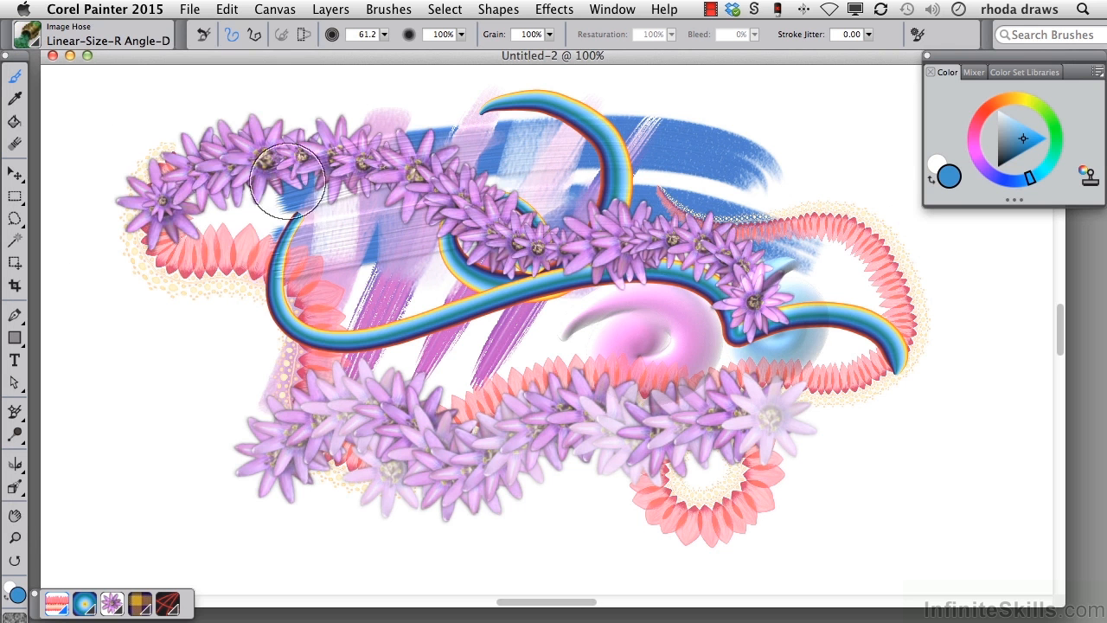
# Step: Scatter purple flowers across the middle of the canvas with the Image Hose Spray-Angle-W variant
pyautogui.click(34, 44)
pyautogui.click(224, 325)
pyautogui.moveTo(259, 286)
pyautogui.mouseDown()
pyautogui.moveTo(282, 447)
pyautogui.moveTo(782, 355)
pyautogui.mouseUp()
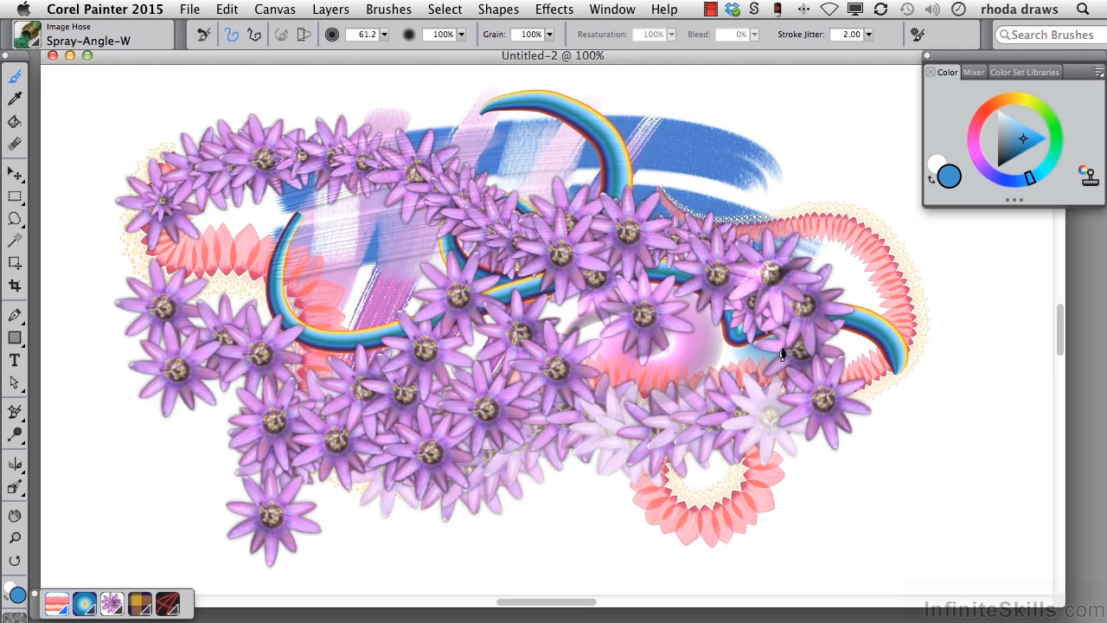
# Step: Switch the Image Hose nozzle to Red Poppies and spray poppies across the purple flowers
pyautogui.click(112, 603)
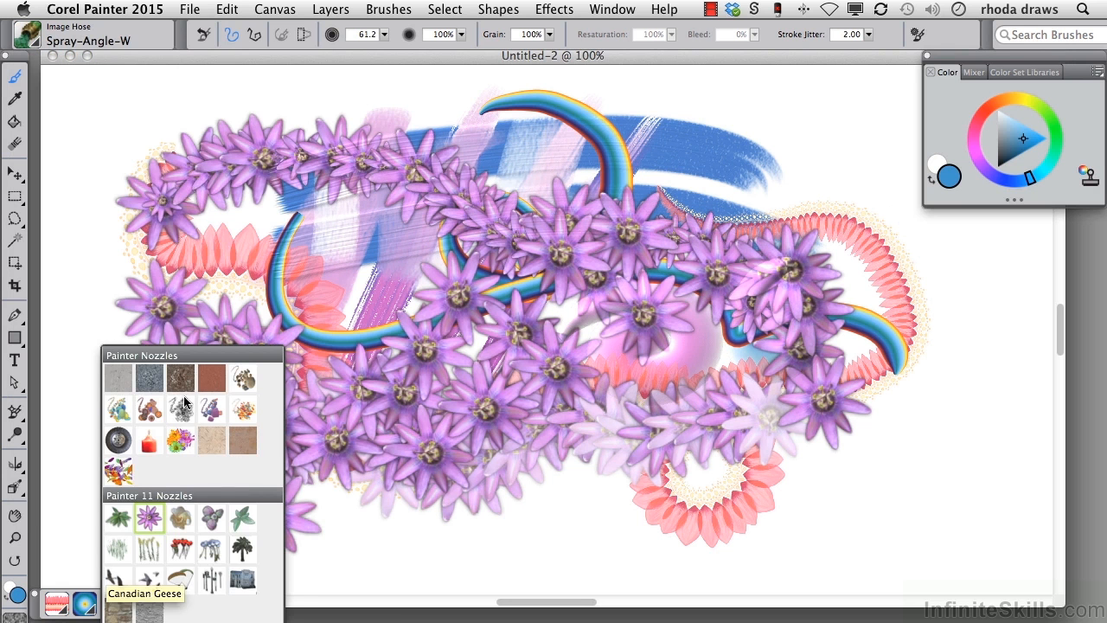
pyautogui.click(180, 554)
pyautogui.moveTo(130, 260)
pyautogui.mouseDown()
pyautogui.moveTo(364, 216)
pyautogui.moveTo(752, 285)
pyautogui.mouseUp()
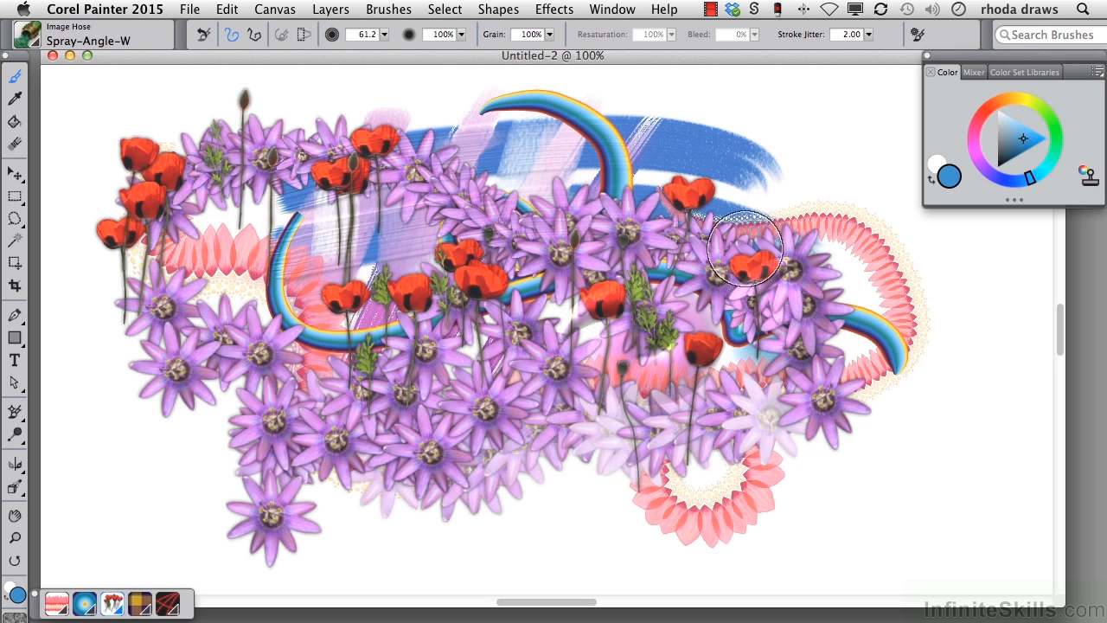
# Step: Show the Recent Brushes bar and choose the Gloopy brush from it
pyautogui.click(622, 10)
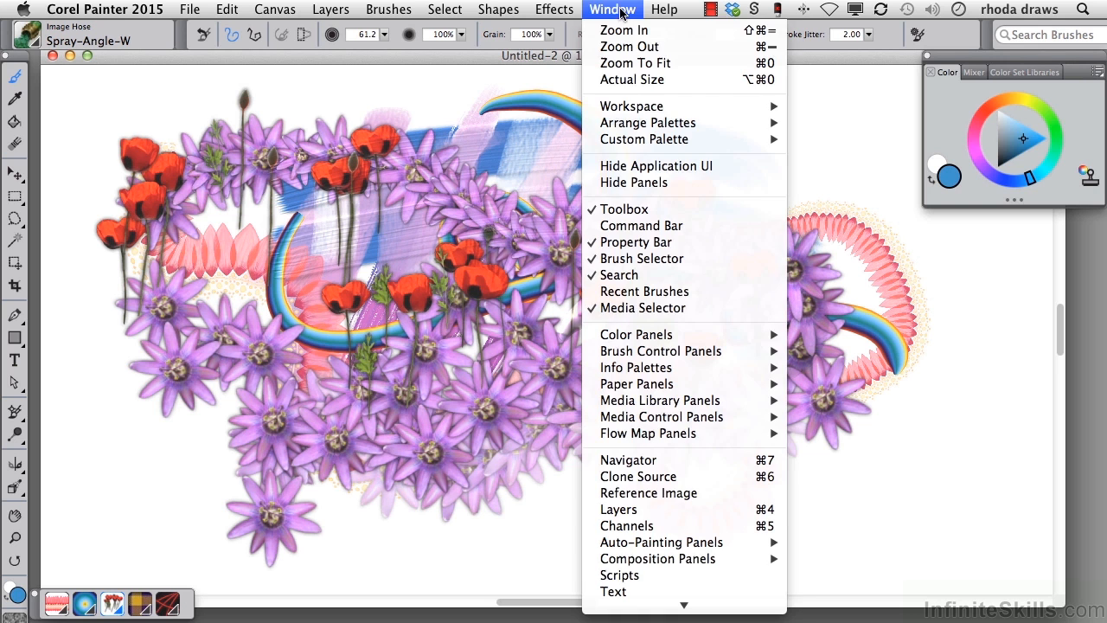
pyautogui.click(624, 295)
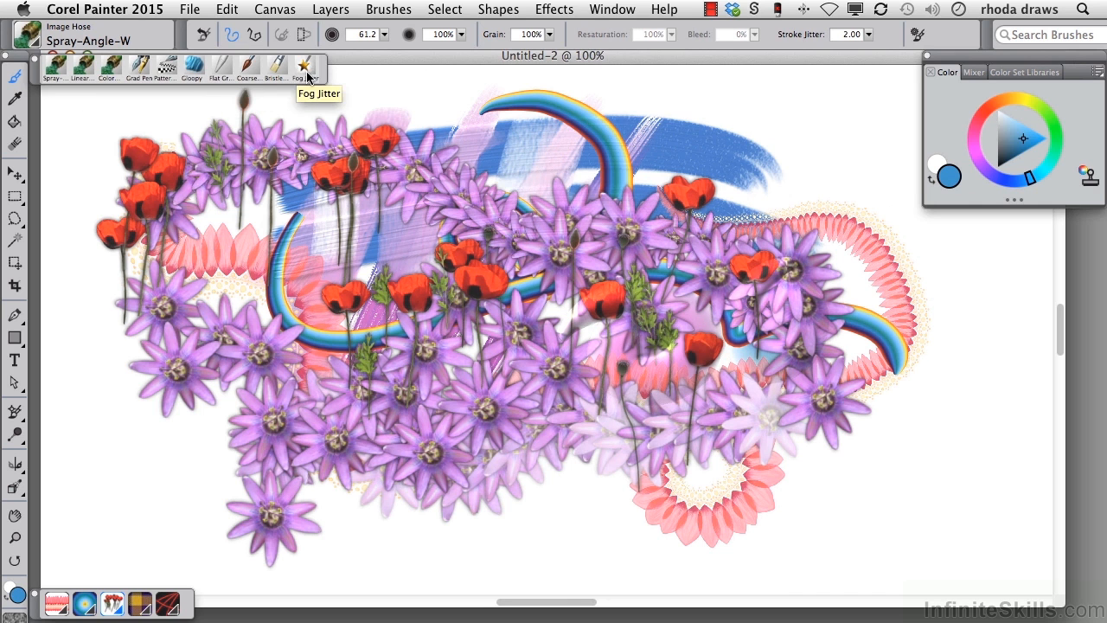
pyautogui.click(192, 69)
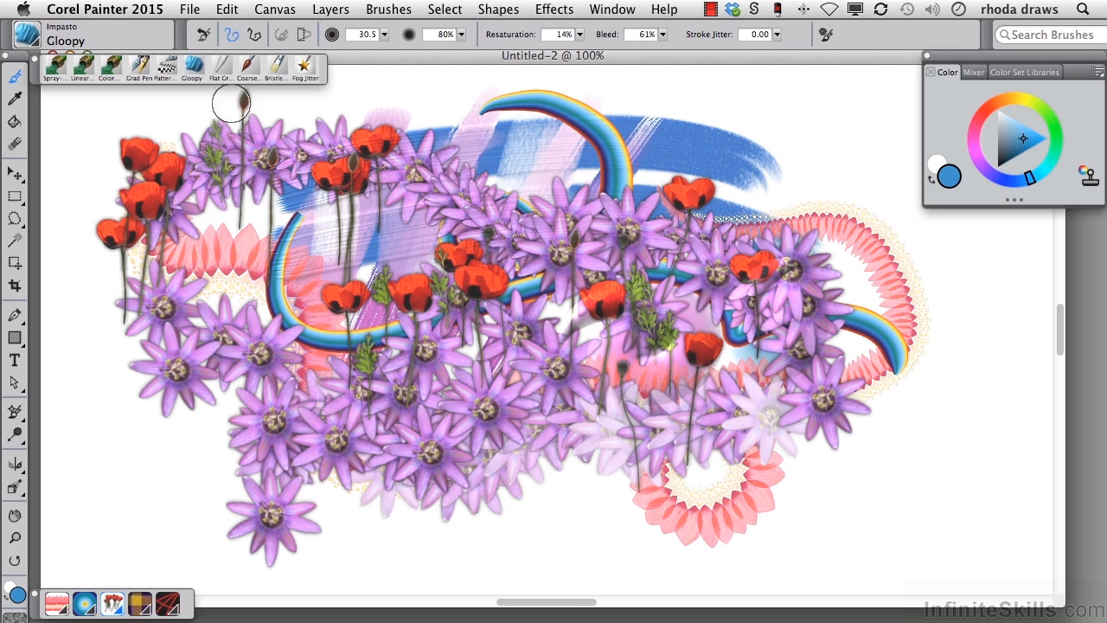
# Step: Paint a thick wavy blue Gloopy stroke running down the canvas beside the flowers, next to the colour wheel
pyautogui.moveTo(856, 445); pyautogui.dragTo(858, 447)
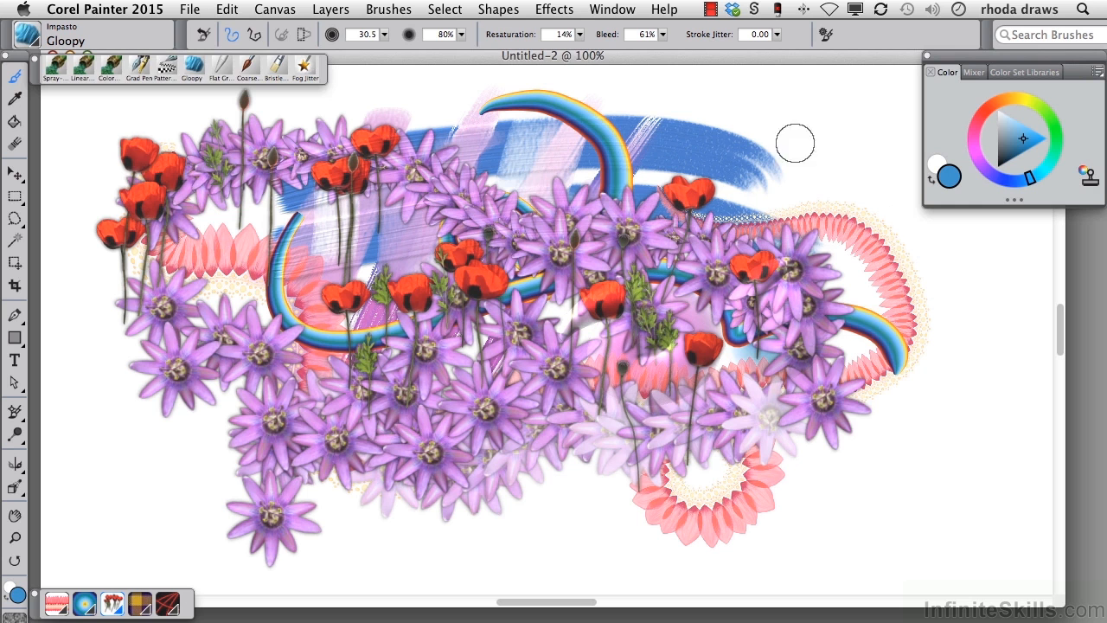
pyautogui.moveTo(787, 137)
pyautogui.mouseDown()
pyautogui.moveTo(803, 236)
pyautogui.moveTo(873, 350)
pyautogui.moveTo(858, 448)
pyautogui.mouseUp()
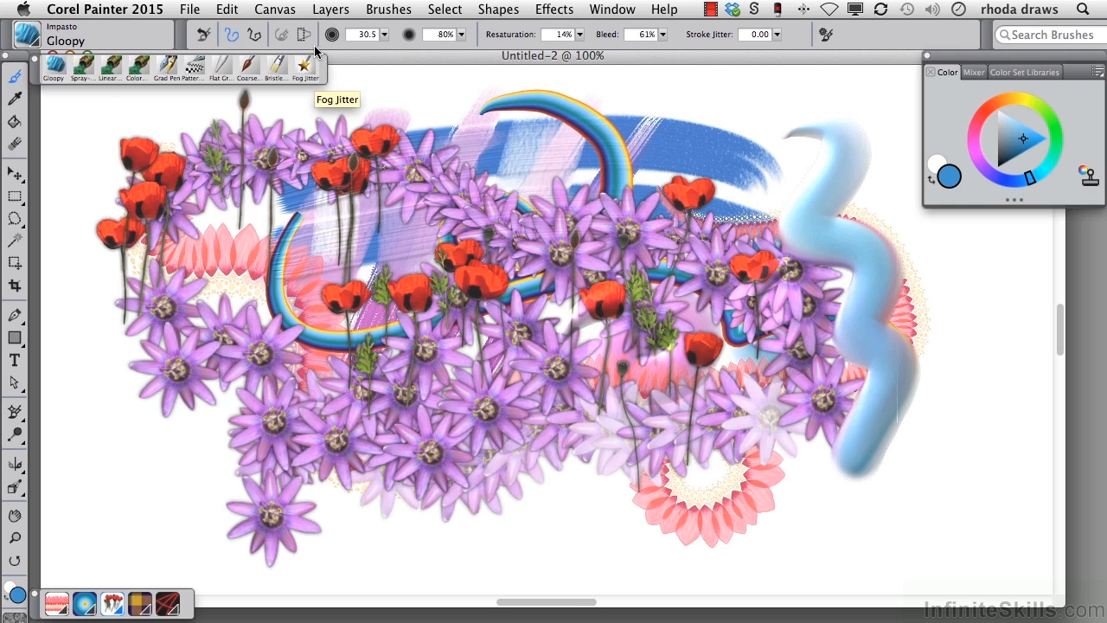
# Step: Detach the brush search bar as a floating panel, search for "dry ink" and choose the Dry Ink variant from Pens
pyautogui.moveTo(988, 33)
pyautogui.mouseDown()
pyautogui.moveTo(951, 60)
pyautogui.moveTo(747, 97)
pyautogui.moveTo(717, 84)
pyautogui.mouseUp()
pyautogui.click(743, 72)
pyautogui.write('dry ink')
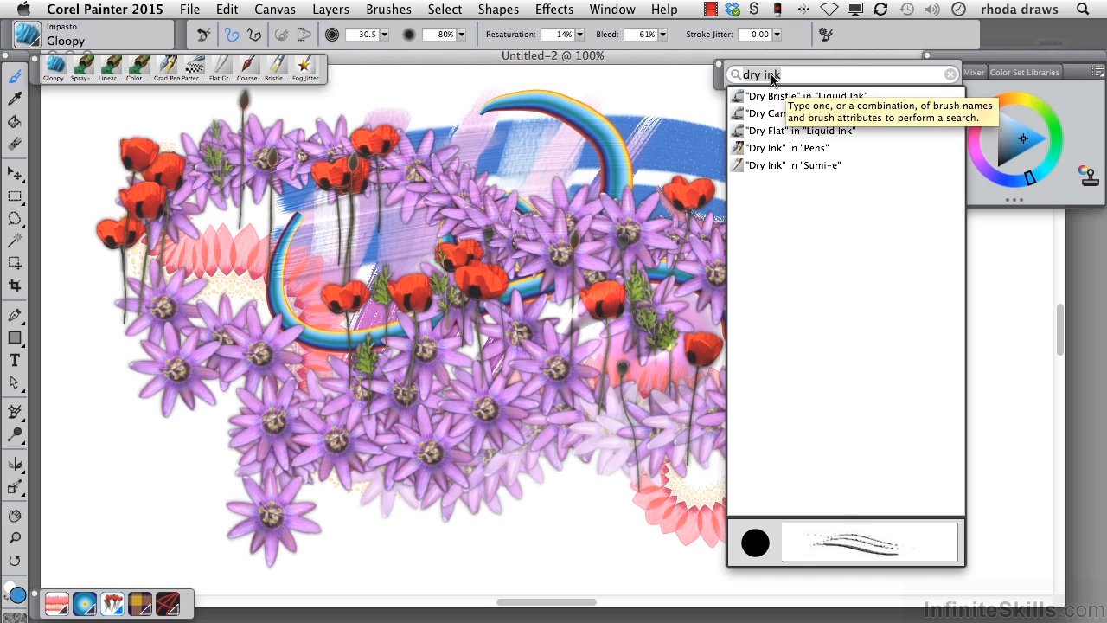
pyautogui.click(777, 147)
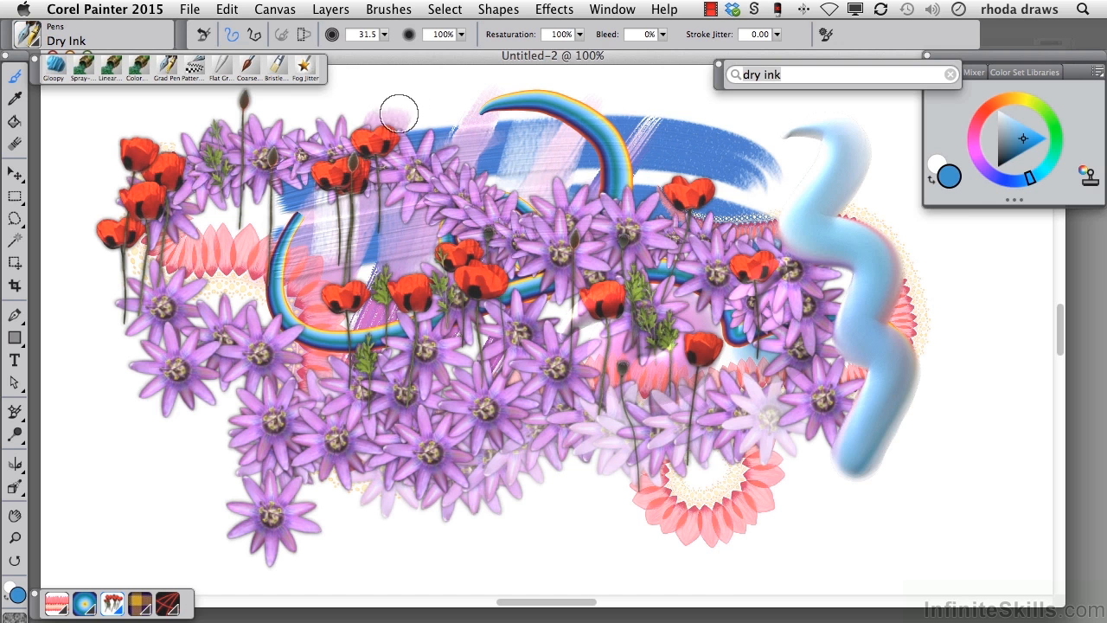
# Step: Select the whole canvas and delete all the painted artwork
pyautogui.click(467, 16)
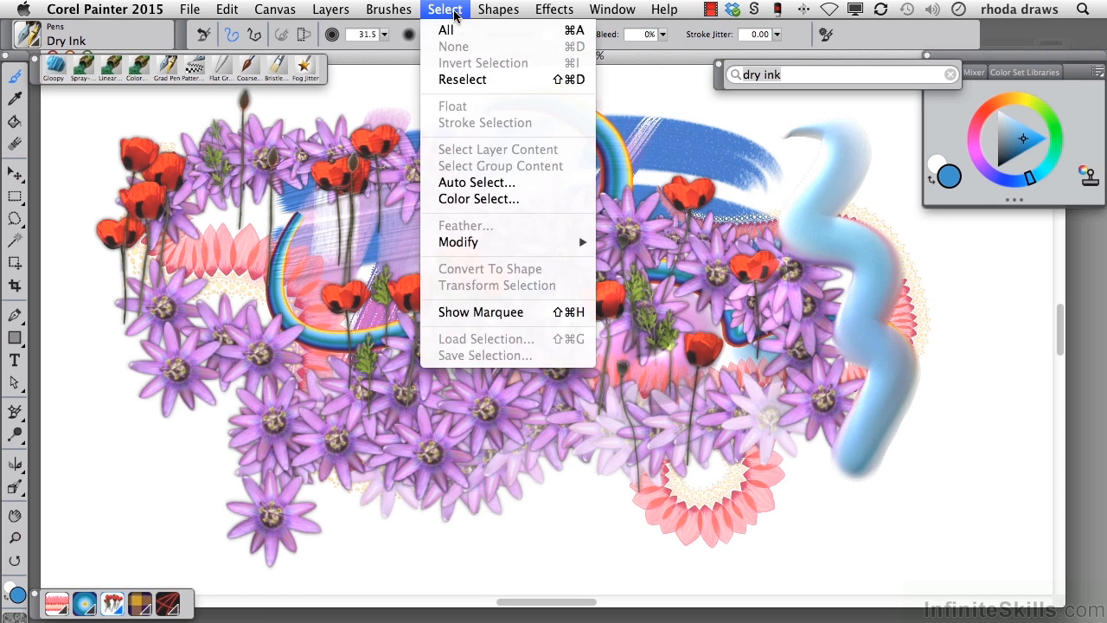
pyautogui.click(467, 17)
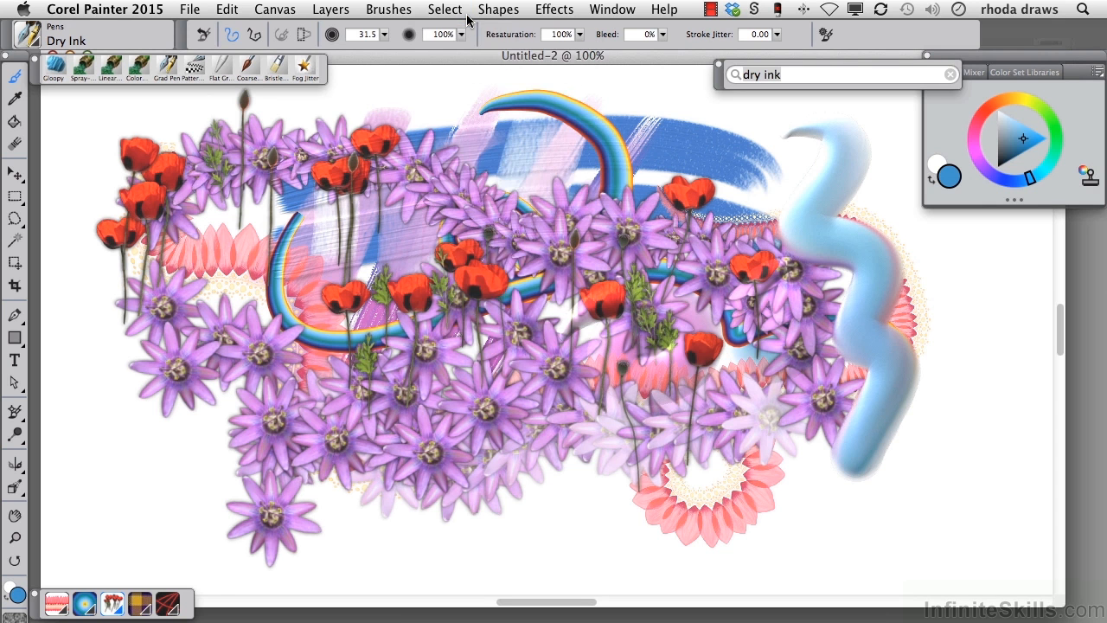
pyautogui.press('Delete')
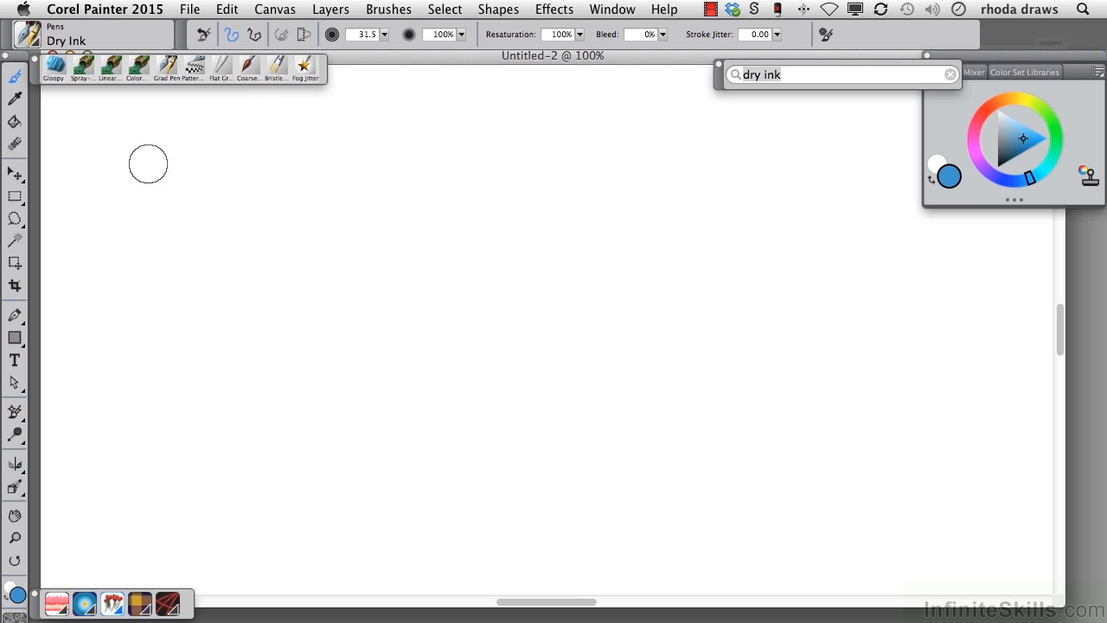
# Step: Set the main colour to black and paint two long wavy Dry Ink strokes of varying thickness across the canvas
pyautogui.click(999, 166)
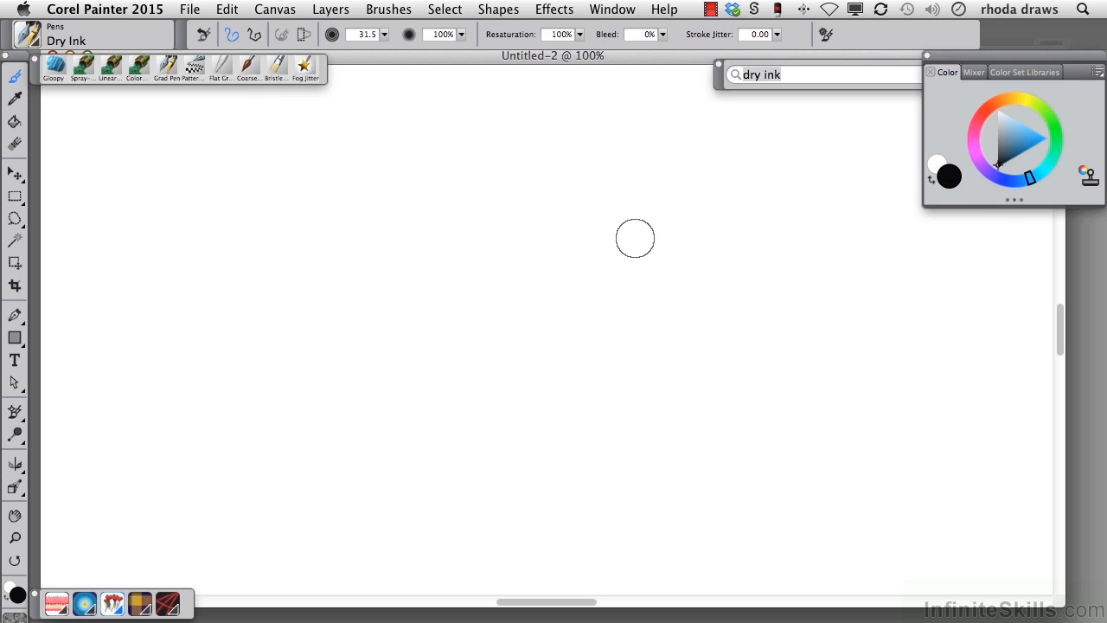
pyautogui.moveTo(156, 239)
pyautogui.mouseDown()
pyautogui.moveTo(443, 214)
pyautogui.moveTo(531, 285)
pyautogui.moveTo(724, 321)
pyautogui.moveTo(791, 393)
pyautogui.mouseUp()
pyautogui.moveTo(281, 311)
pyautogui.mouseDown()
pyautogui.moveTo(285, 377)
pyautogui.moveTo(383, 375)
pyautogui.moveTo(401, 410)
pyautogui.moveTo(513, 407)
pyautogui.moveTo(610, 420)
pyautogui.moveTo(703, 459)
pyautogui.moveTo(812, 443)
pyautogui.moveTo(940, 447)
pyautogui.mouseUp()
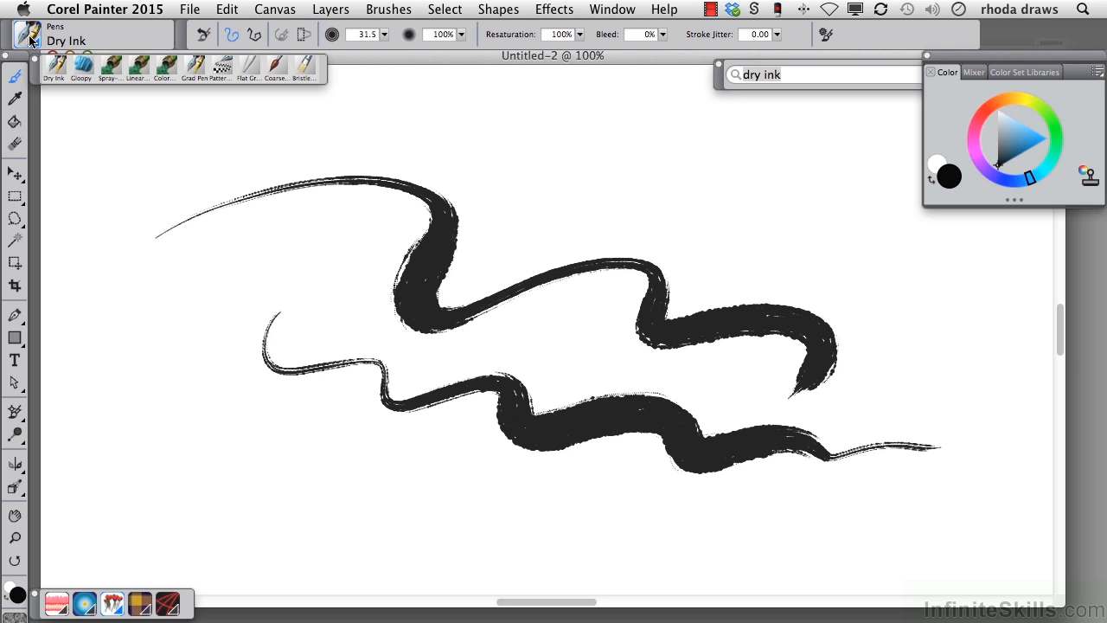
# Step: Create a custom palette holding the Dry Ink brush variant over the start of the upper black stroke
pyautogui.moveTo(29, 36); pyautogui.dragTo(138, 180)
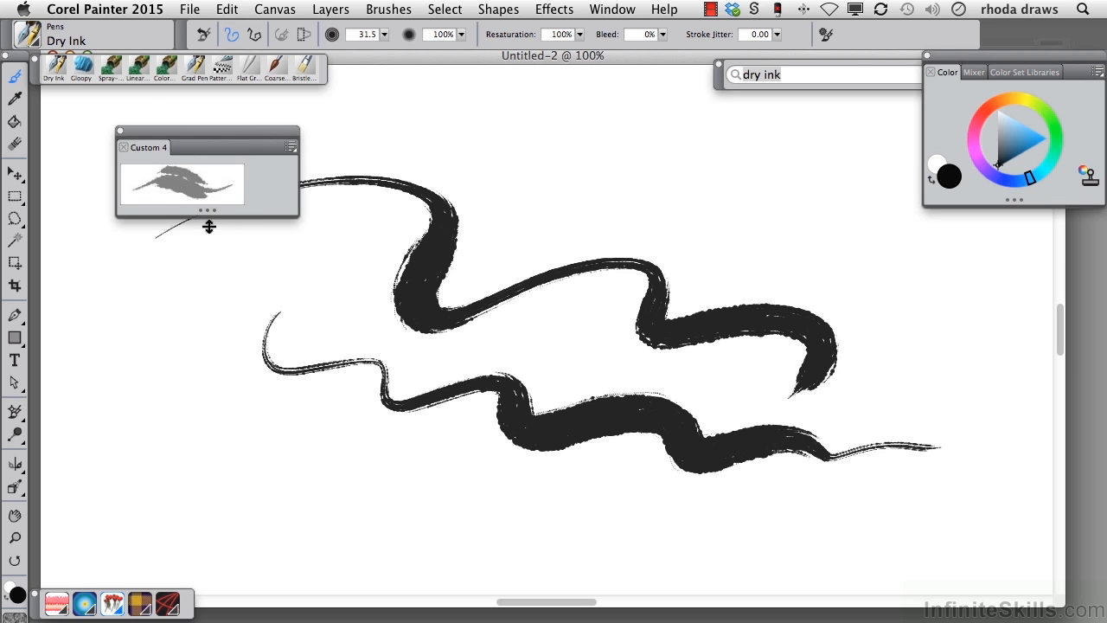